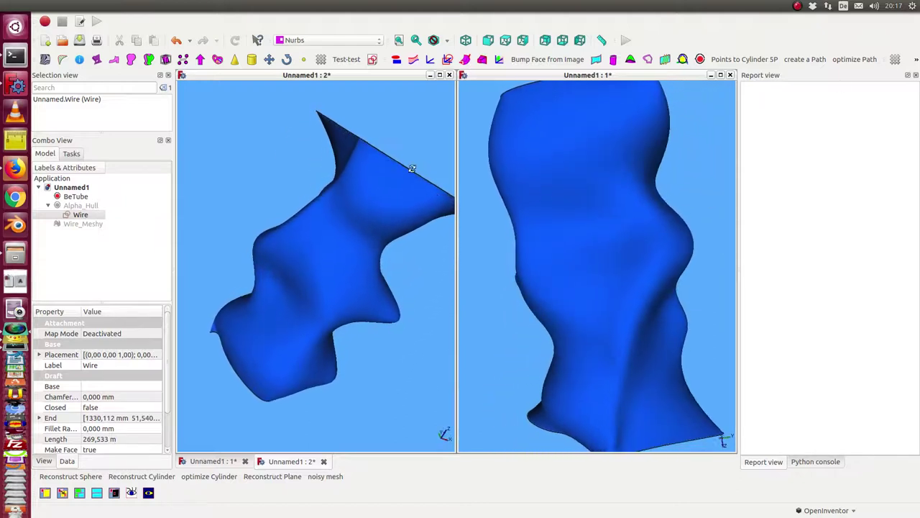
Select the Wire point cloud so its points show over the BeTube surface.
click(79, 215)
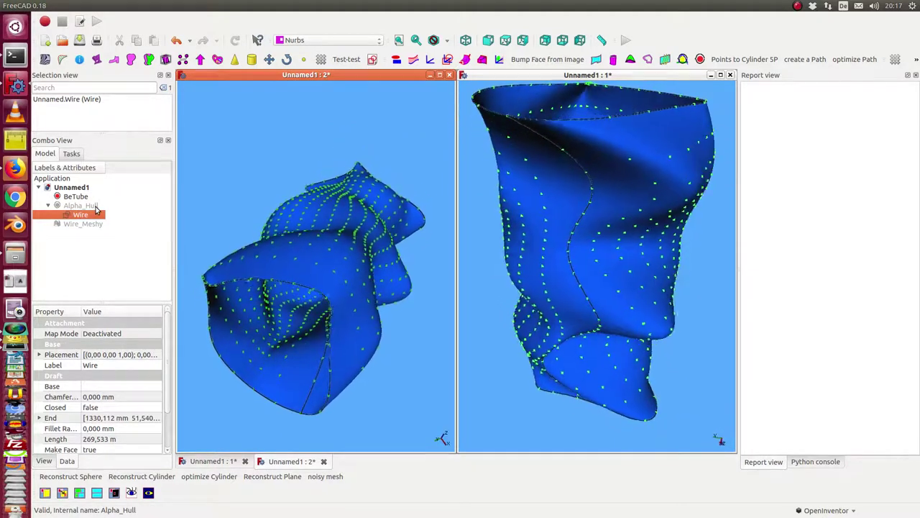
Select the Alpha_Hull object in the model tree to inspect its properties.
click(113, 267)
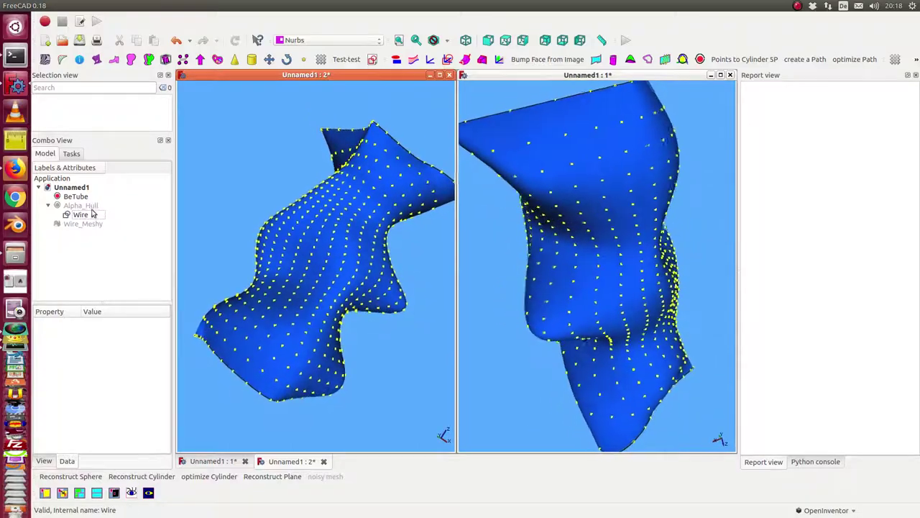
click(90, 208)
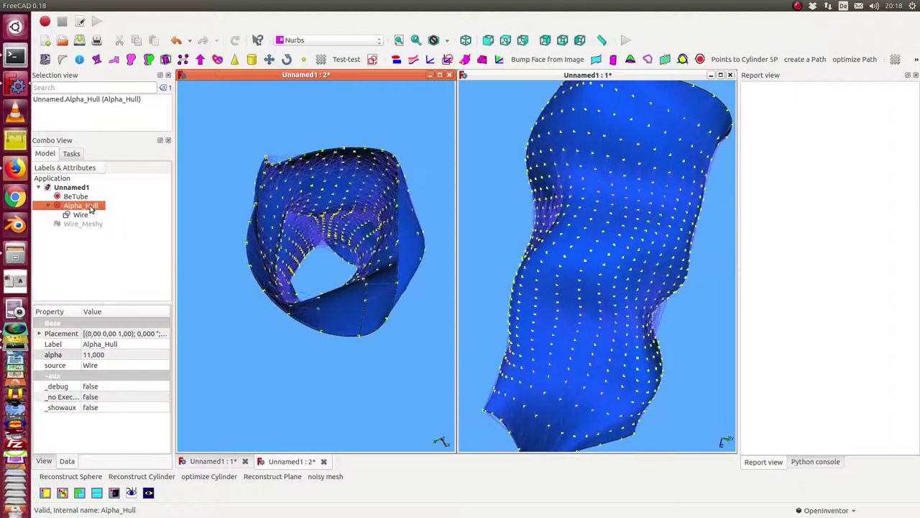
click(109, 264)
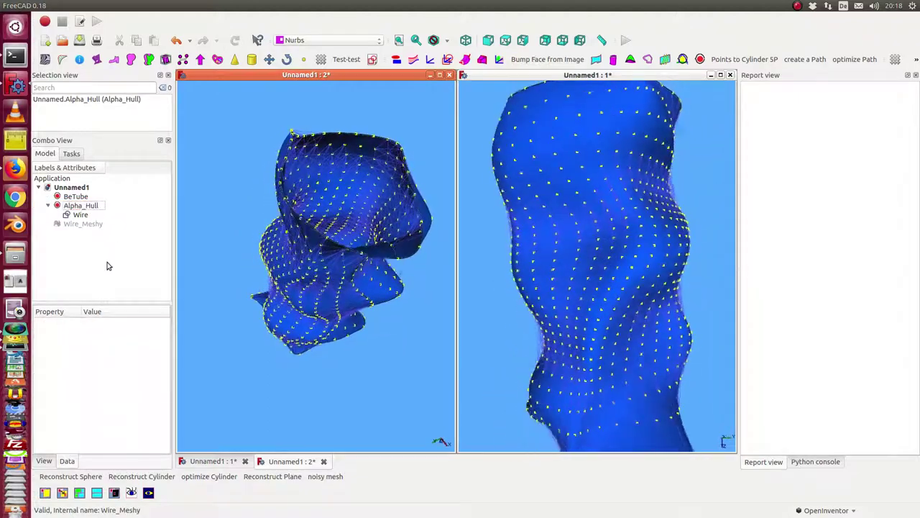
click(79, 206)
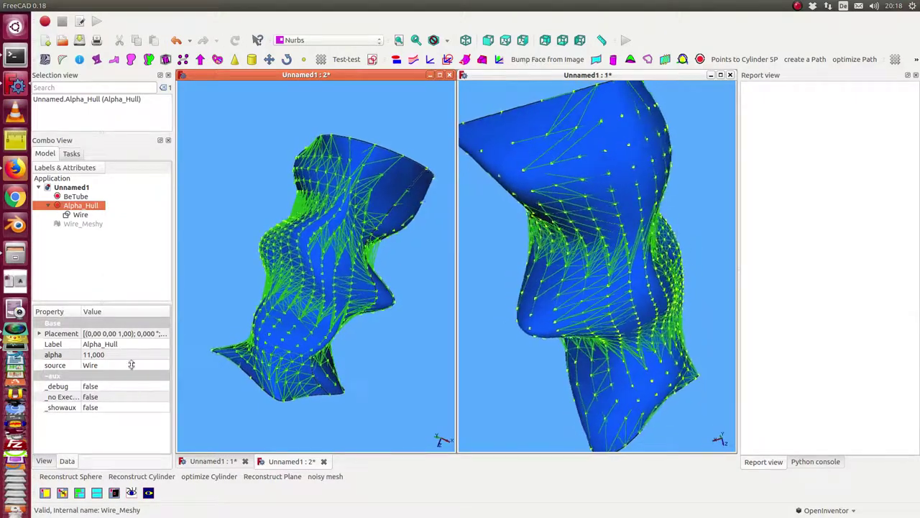
Give the Alpha_Hull mesh a sea-green line colour, then select the BeTube surface.
click(46, 462)
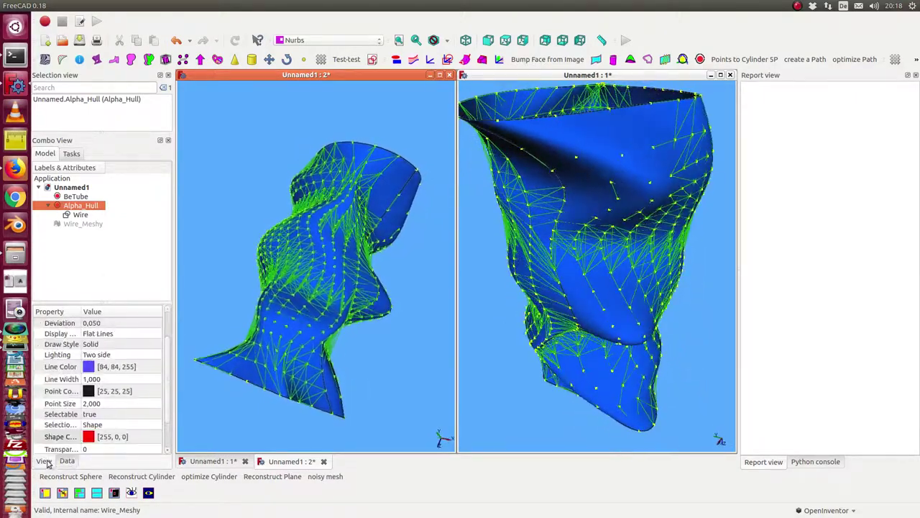
click(109, 368)
click(110, 368)
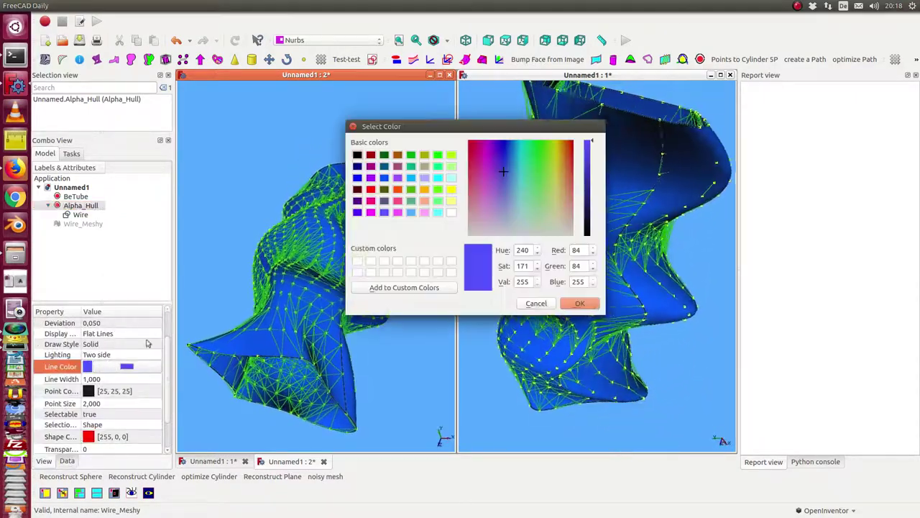
click(410, 201)
click(580, 303)
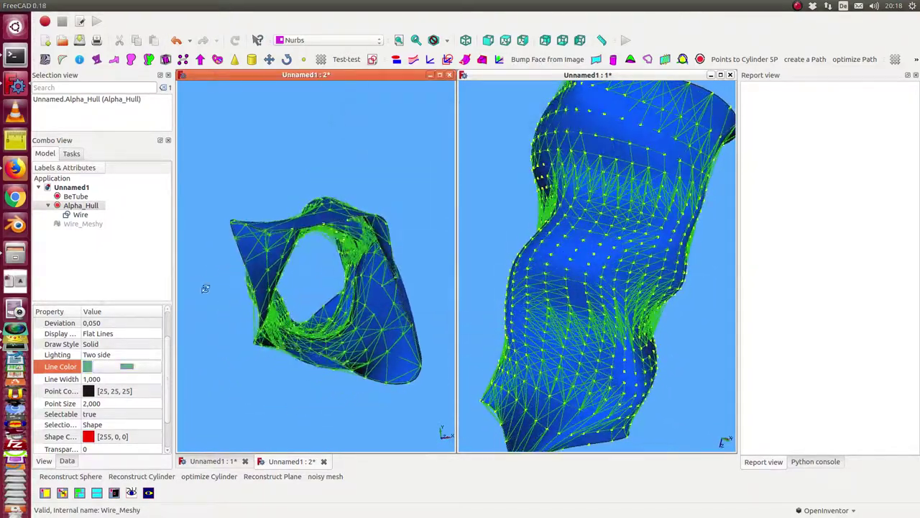
click(120, 272)
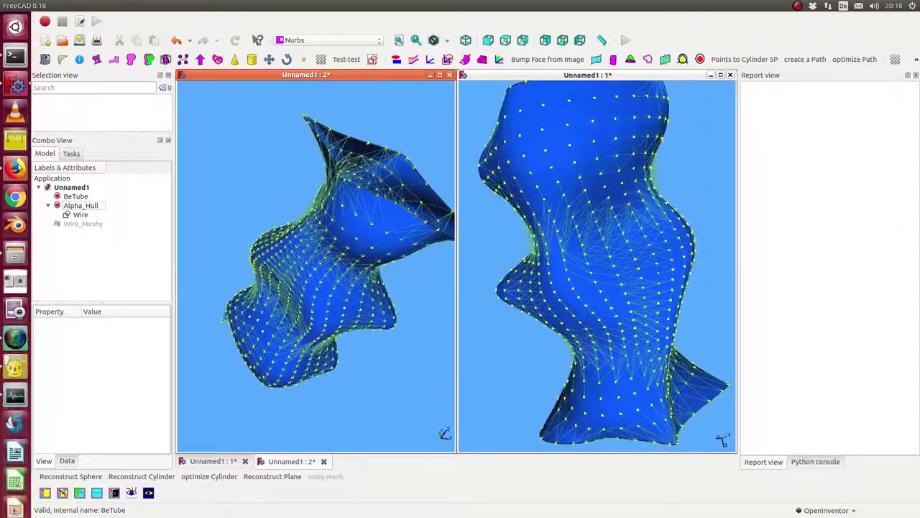
click(72, 198)
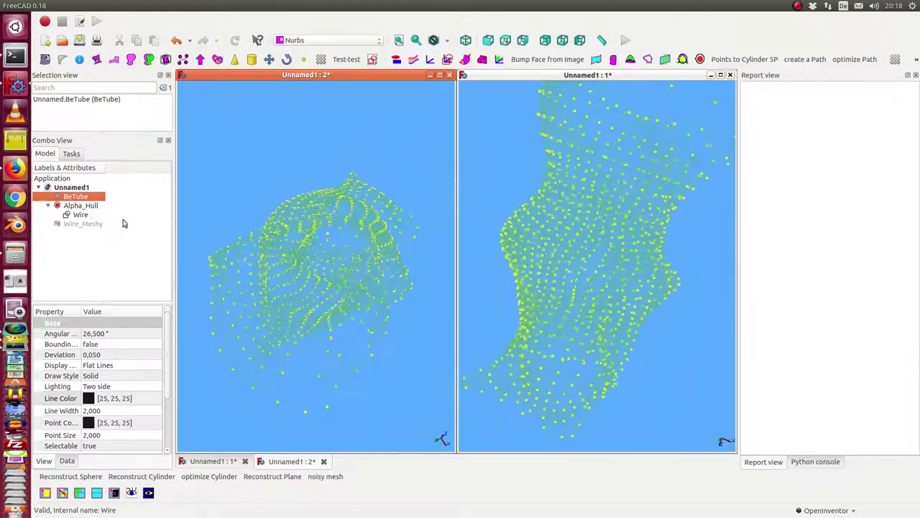
Hide BeTube and show the orange Wire_Meshy triangle mesh.
key(space)
click(83, 225)
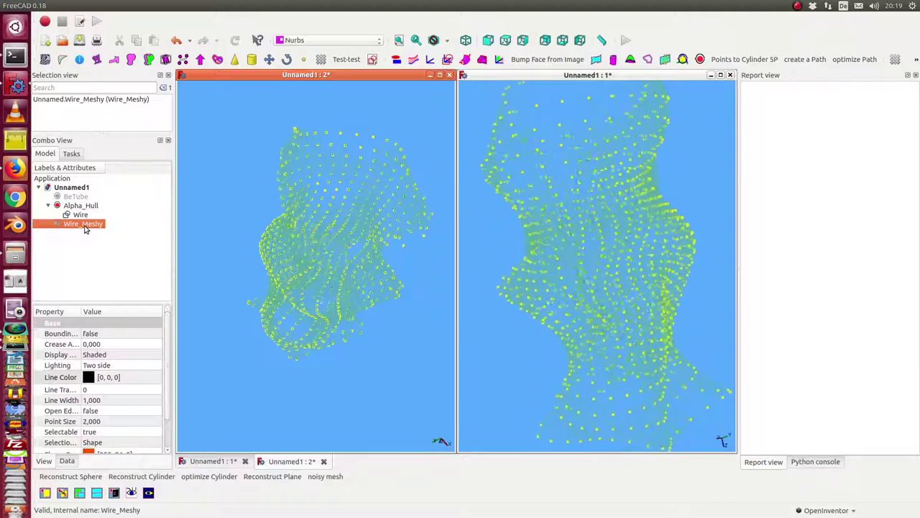
key(space)
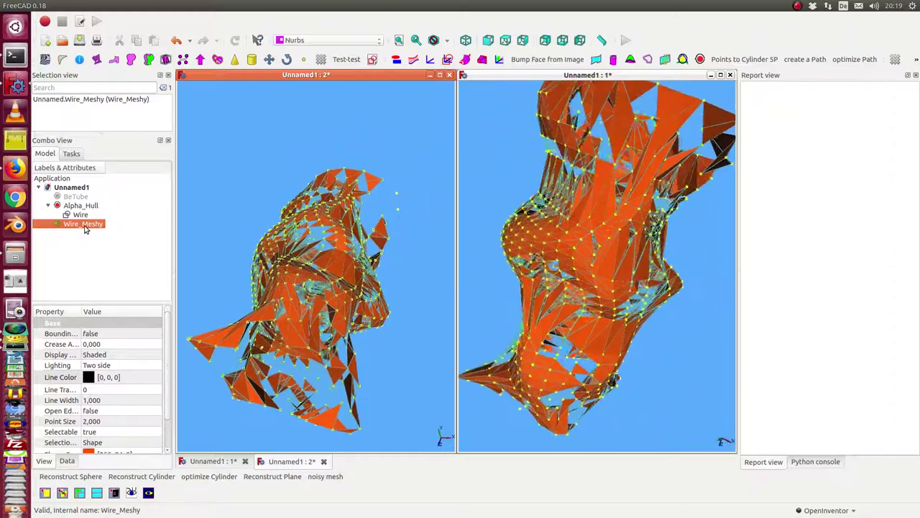
Hide the Wire point cloud and show the blue BeTube surface again.
click(79, 216)
key(space)
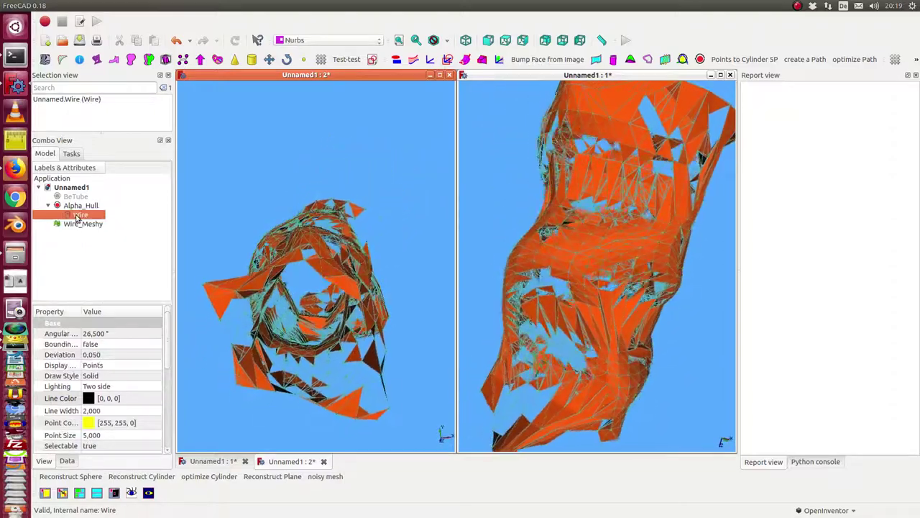
click(75, 205)
click(75, 196)
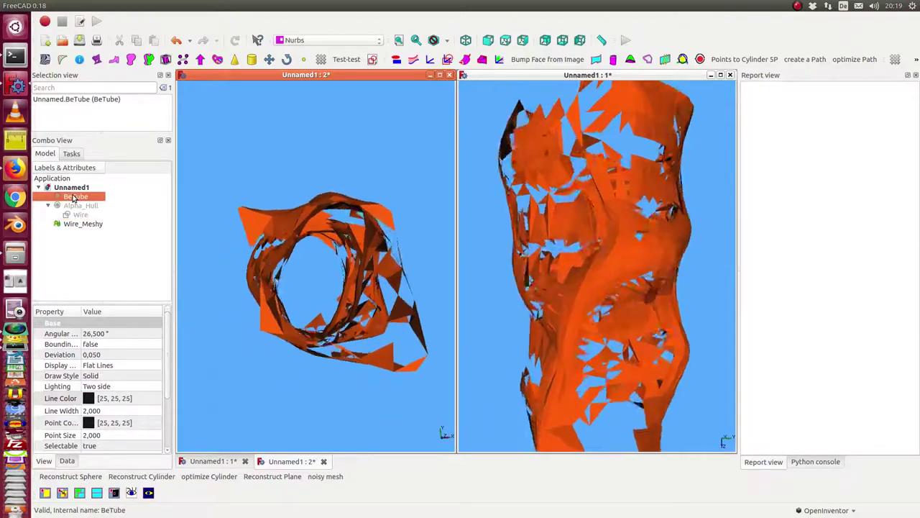
key(space)
click(103, 275)
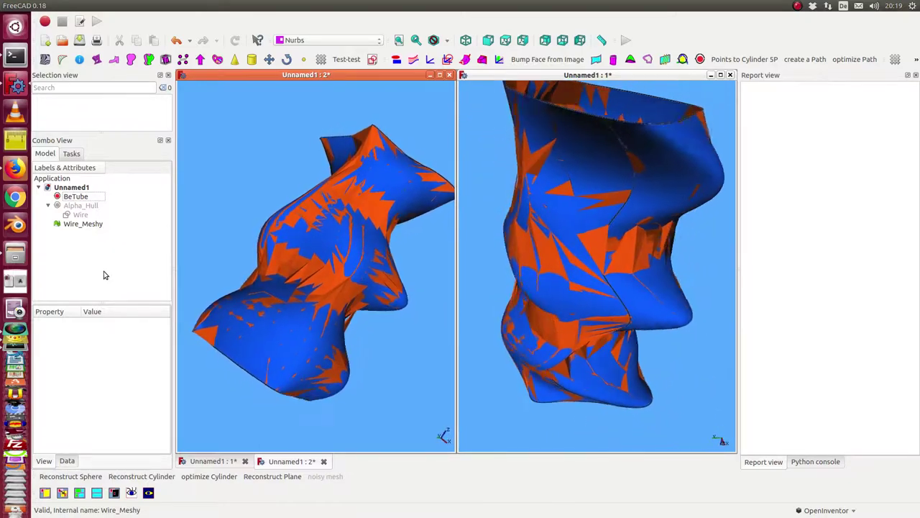
Start editing Alpha_Hull's alpha value (11.000) in its Data properties.
click(80, 206)
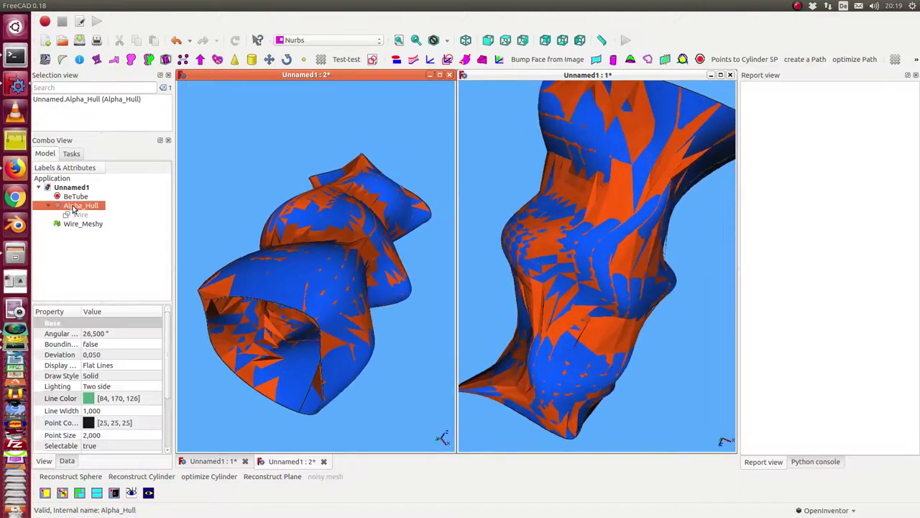
click(67, 461)
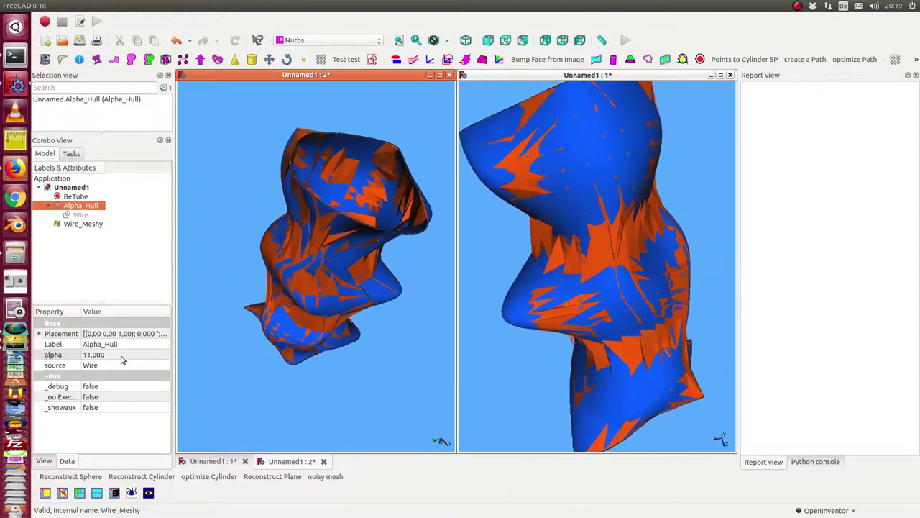
click(122, 355)
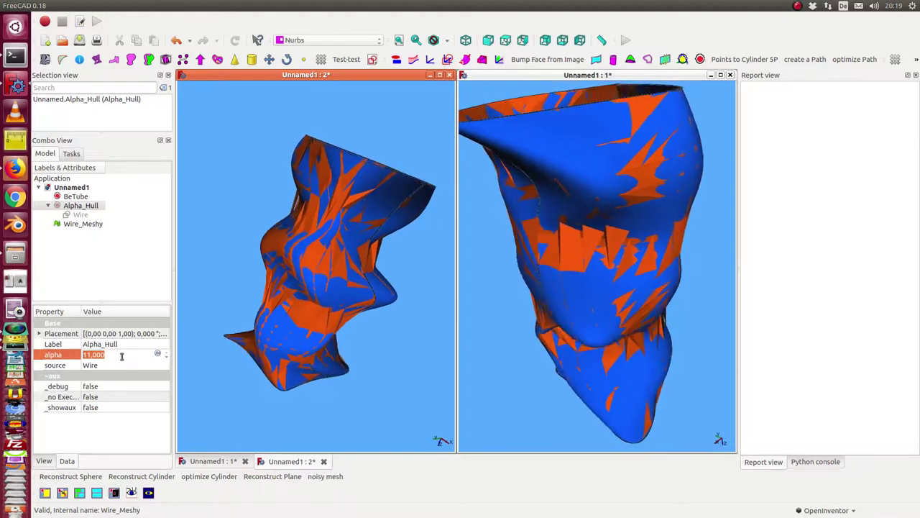
Reset Alpha_Hull's alpha to 0 and step it up to 13 with the Up key.
text(0)
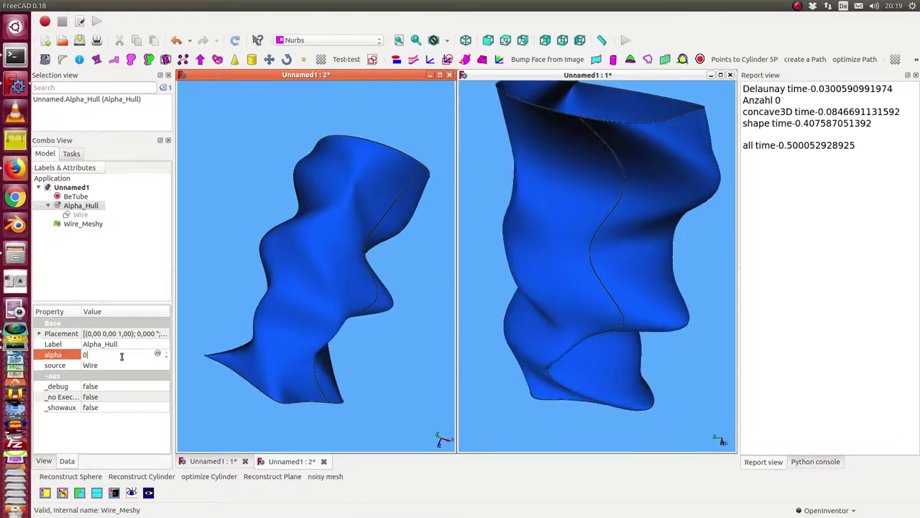
key(Up)
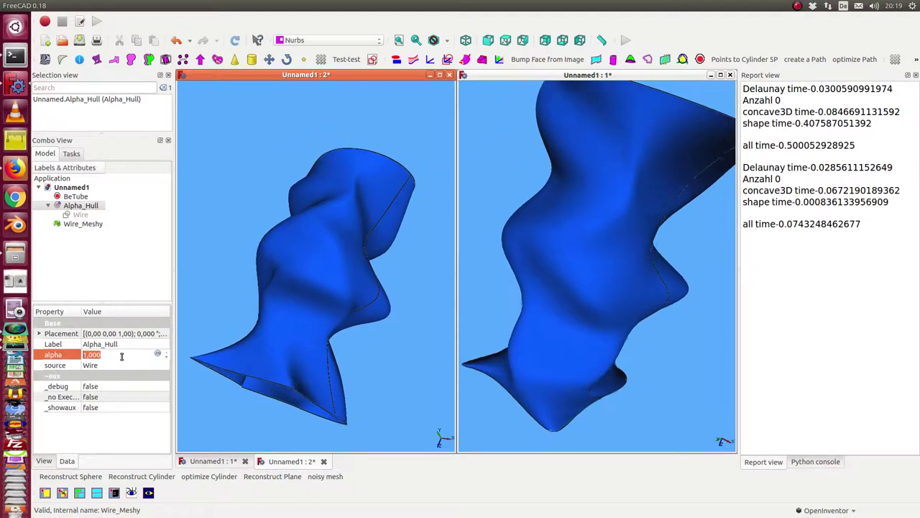
key(Up)
key(Up)
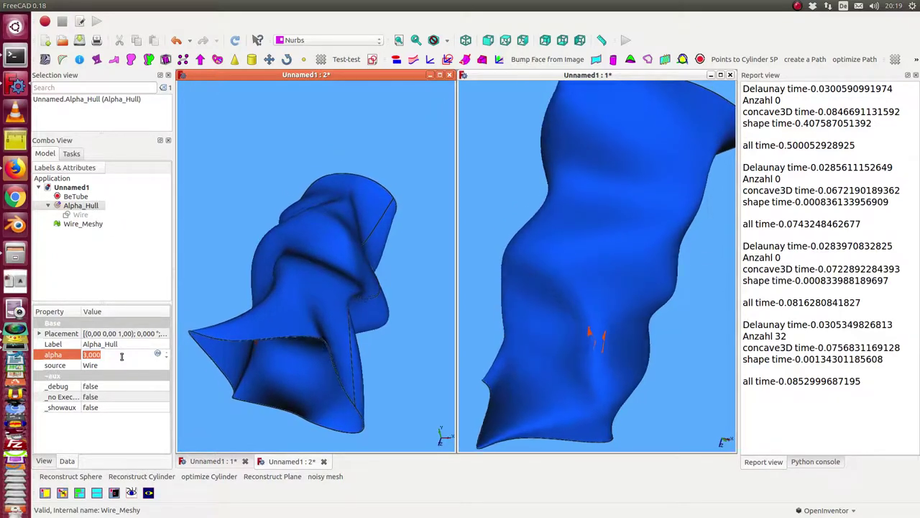
key(Up)
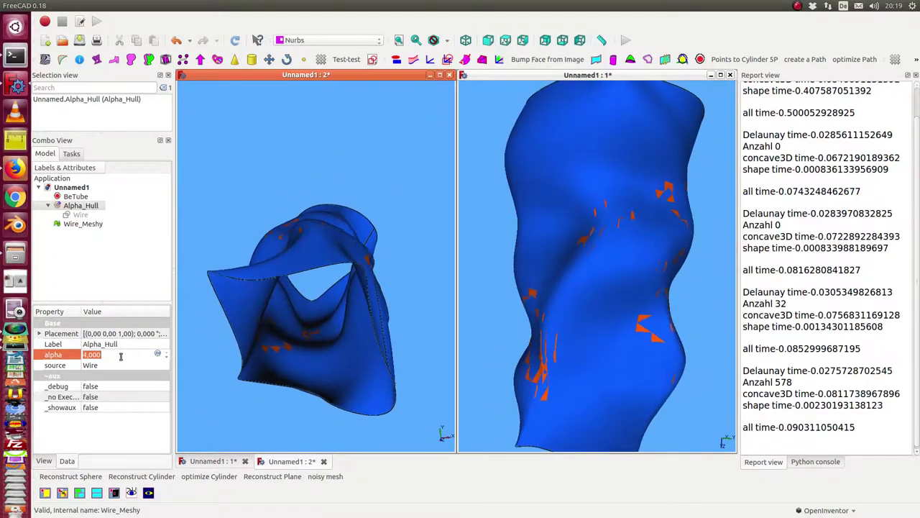
key(Up)
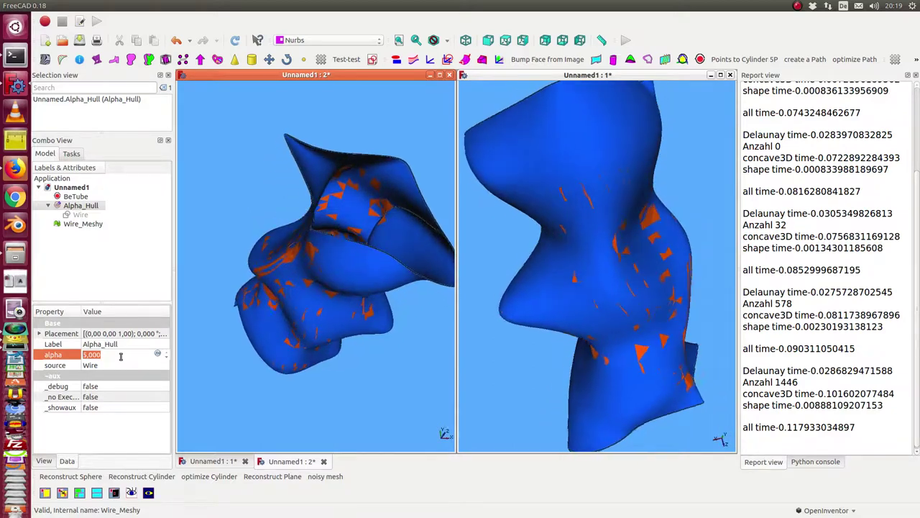
key(Up)
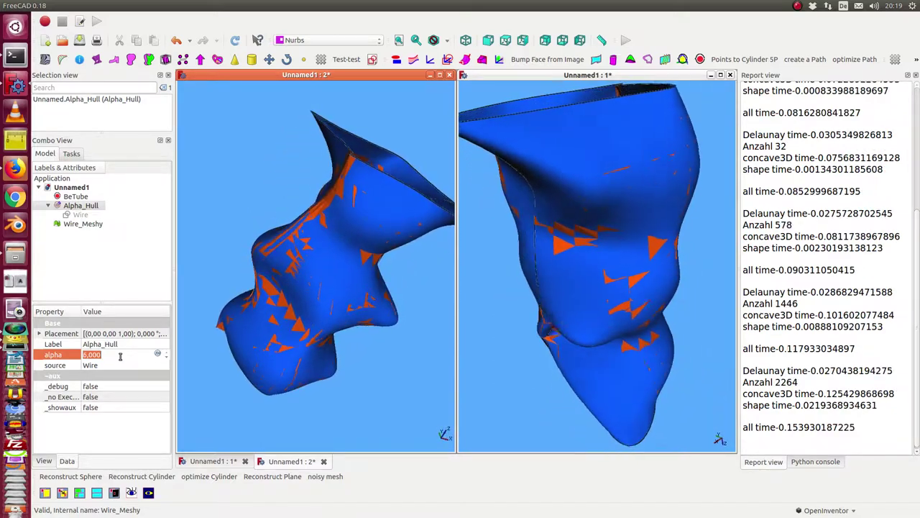
key(Up)
key(Up)
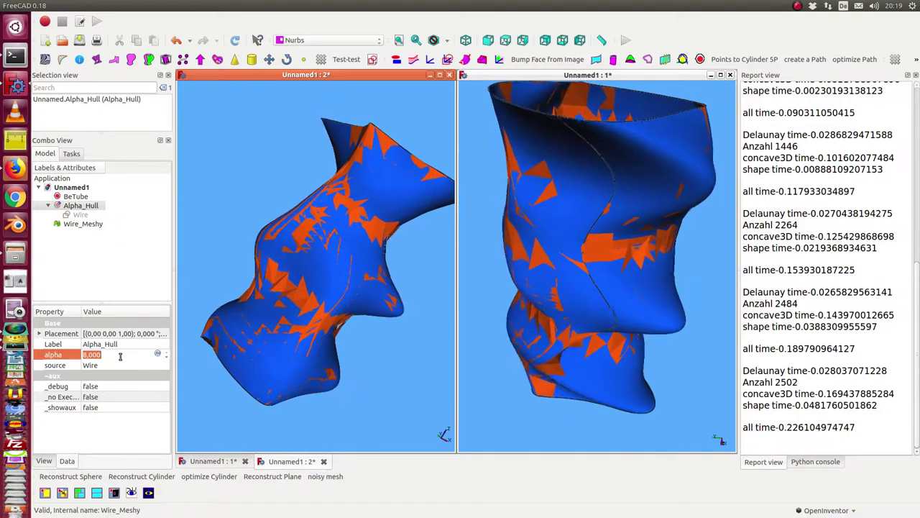
key(Up)
key(Up)
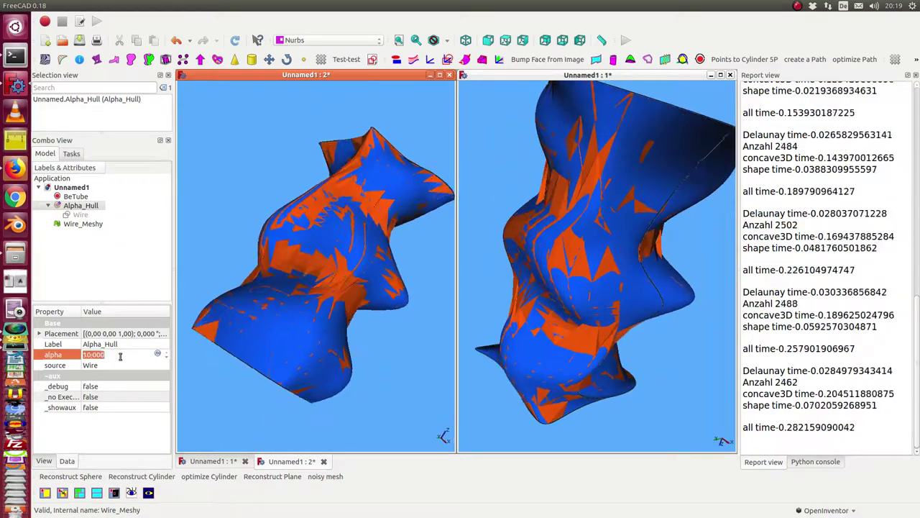
key(Up)
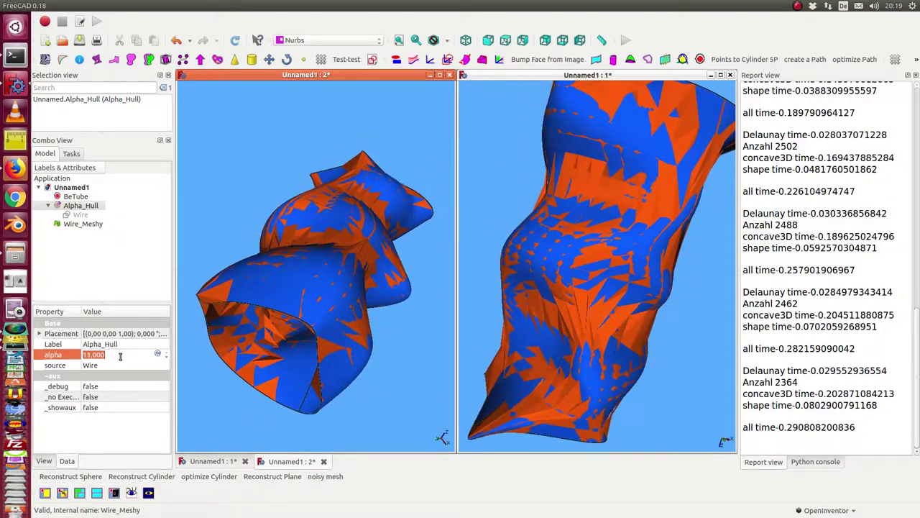
key(Up)
key(Up)
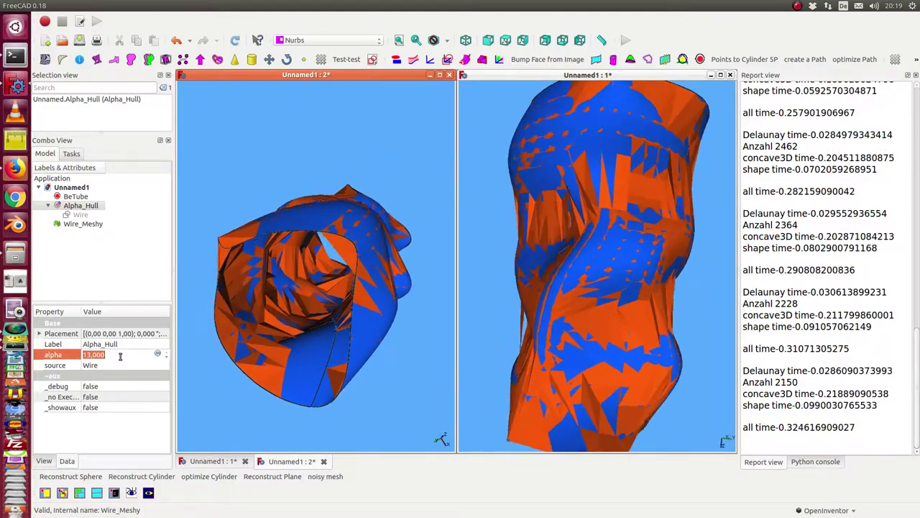
key(Up)
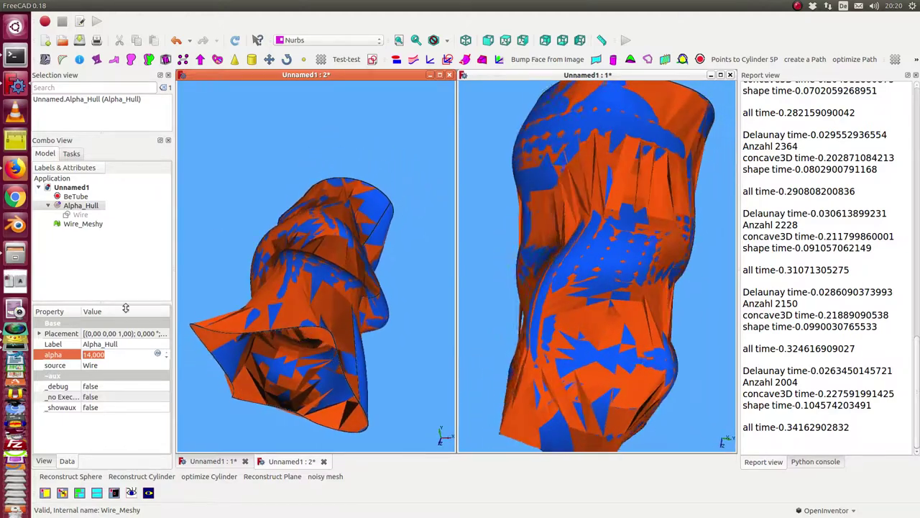
Scroll the alpha value further up to 23.
click(117, 355)
scroll(117, 355, up, 1)
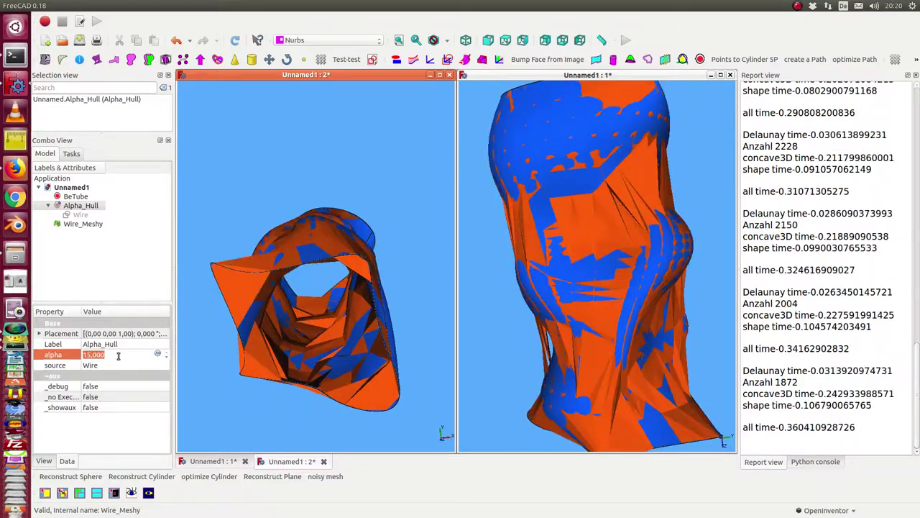
scroll(117, 355, up, 1)
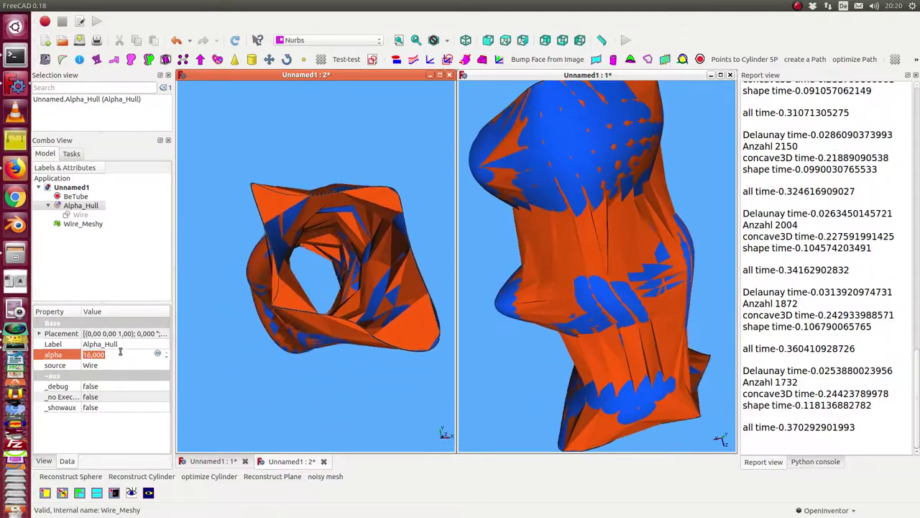
click(117, 355)
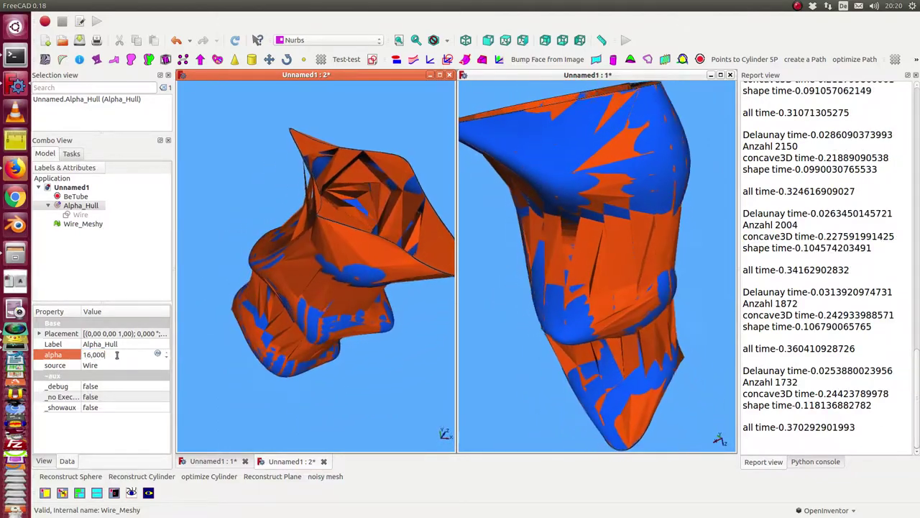
scroll(116, 355, up, 1)
scroll(117, 355, up, 1)
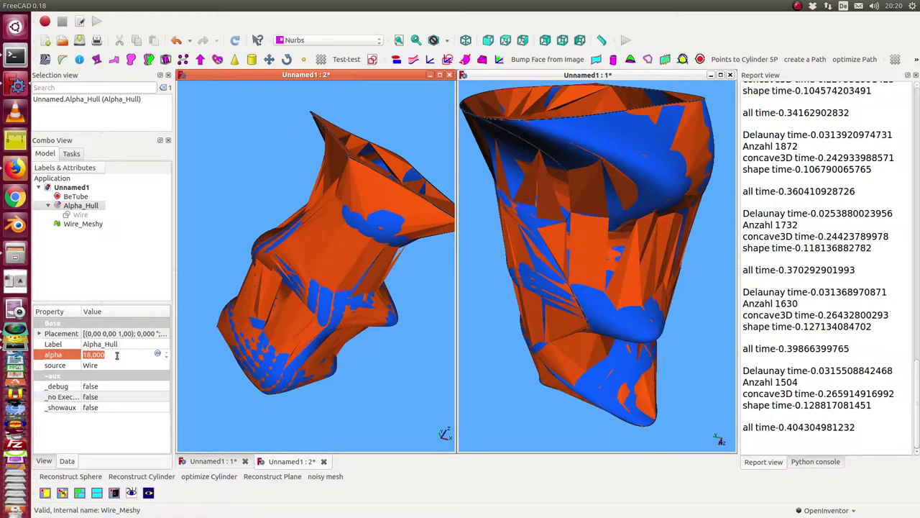
scroll(116, 355, up, 1)
scroll(117, 356, up, 1)
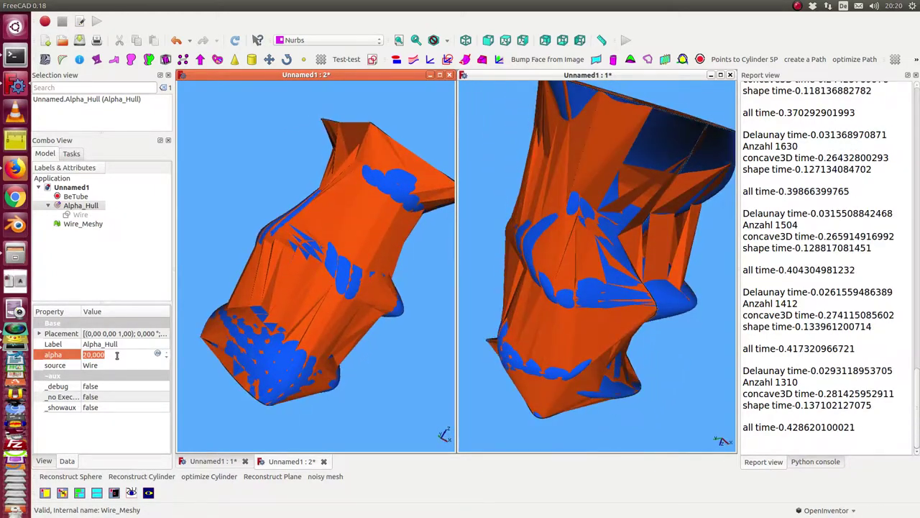
scroll(117, 355, up, 1)
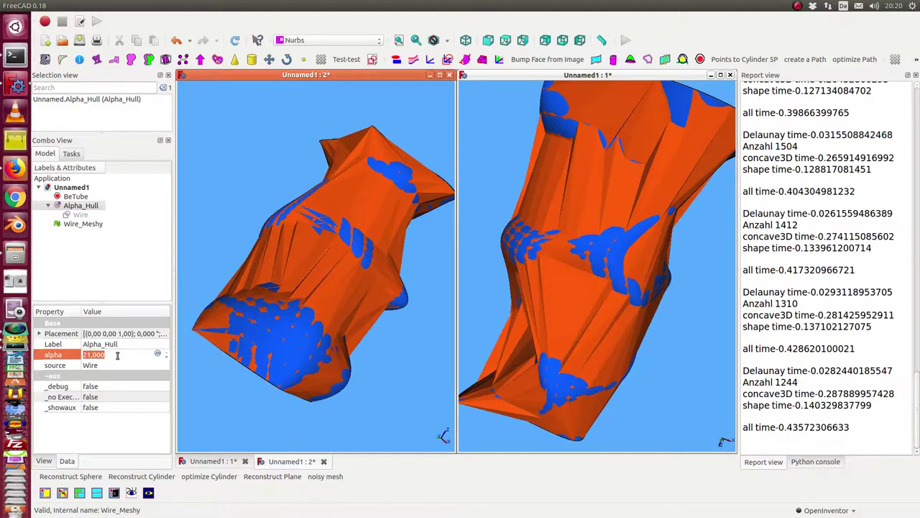
scroll(117, 355, up, 1)
scroll(117, 355, up, 1)
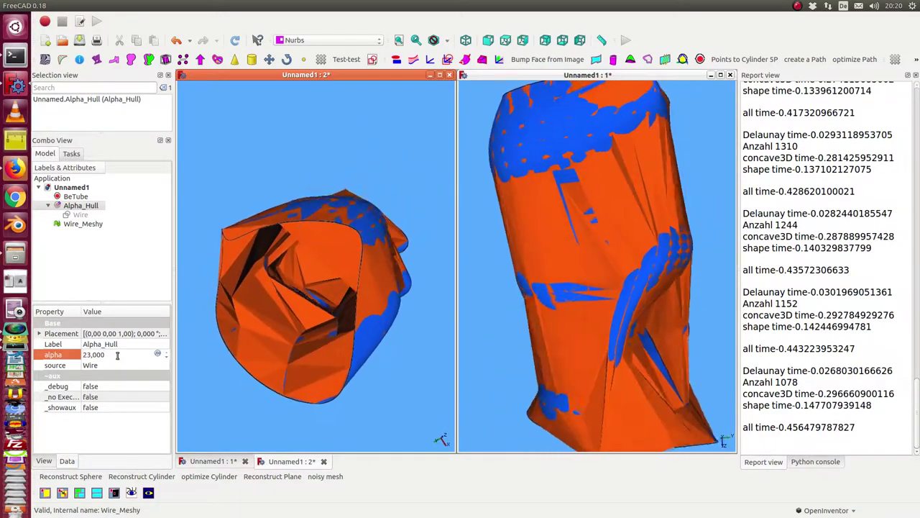
Enter 100 and delete the leftover digits so alpha reads 100.000.
text(1)
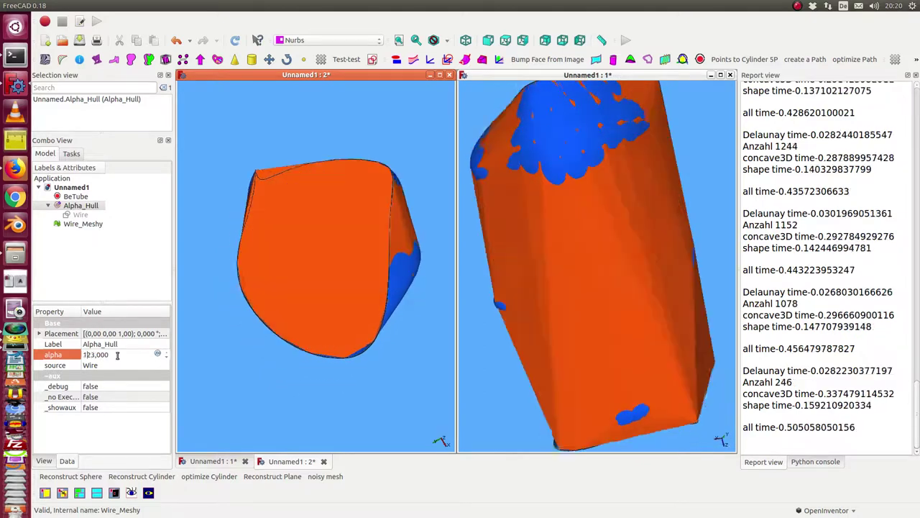
text(00)
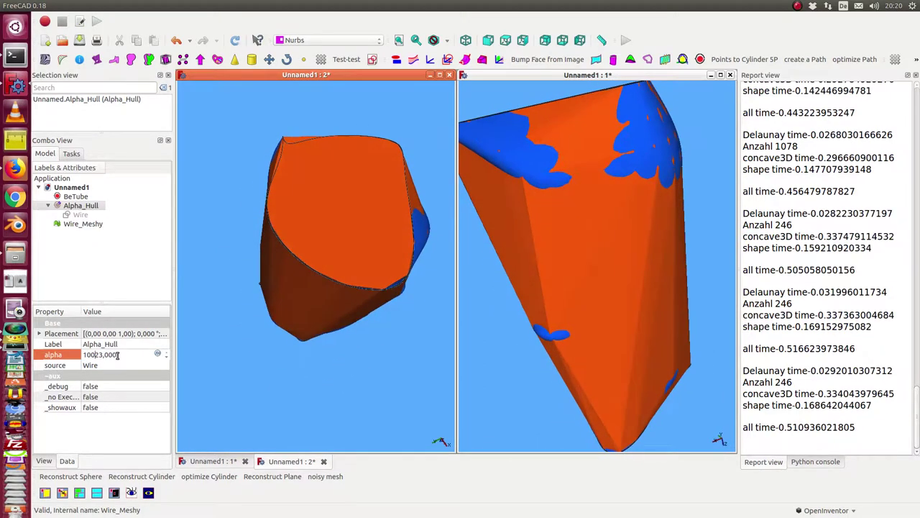
key(Delete)
key(Delete)
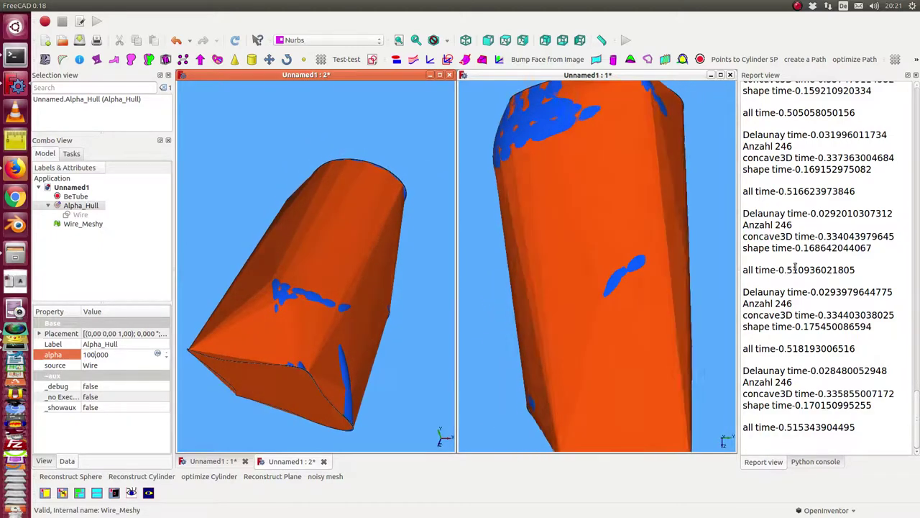
drag(798, 270, 745, 272)
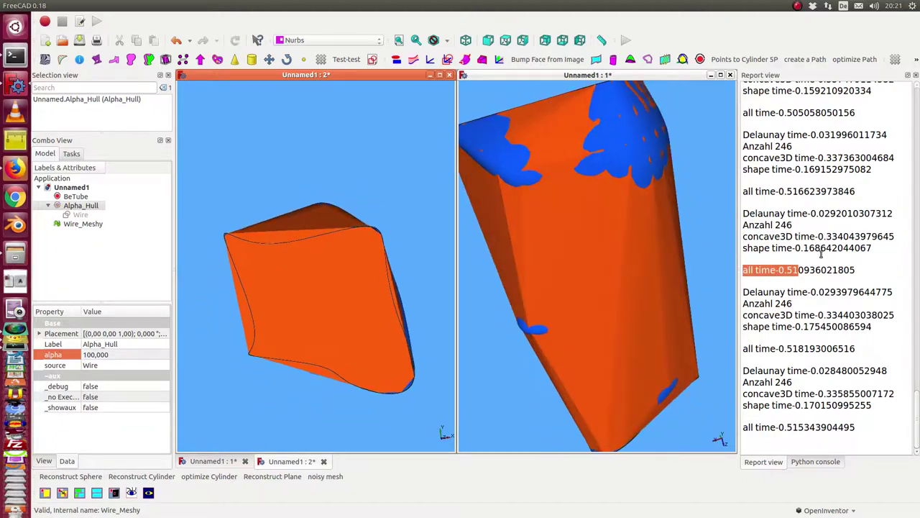
drag(815, 249, 743, 250)
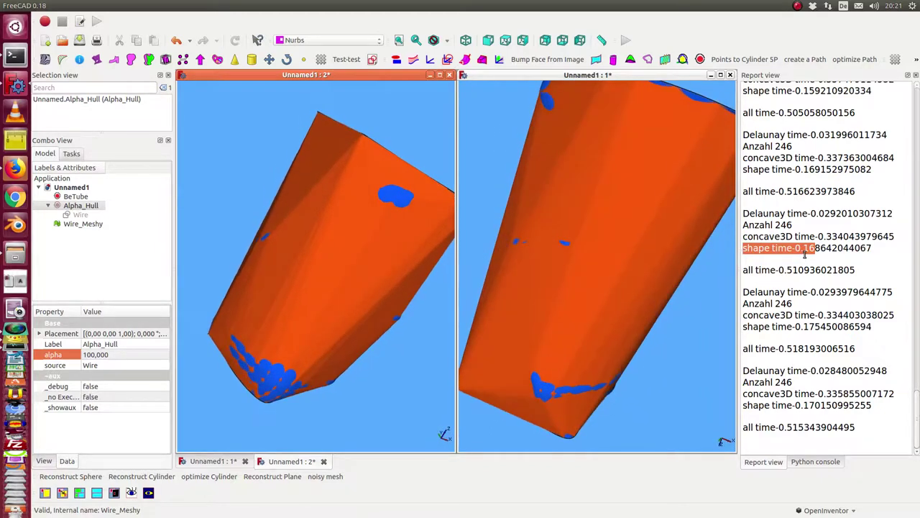
drag(836, 213, 743, 214)
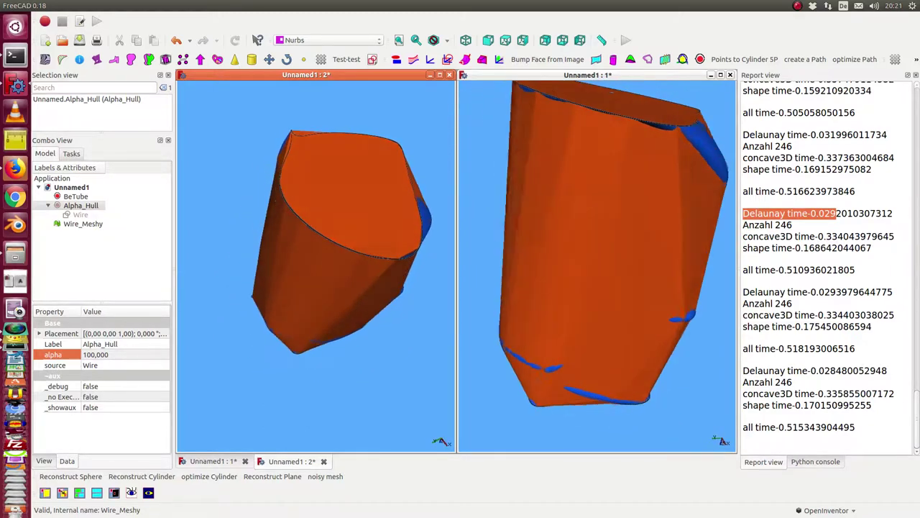
click(125, 353)
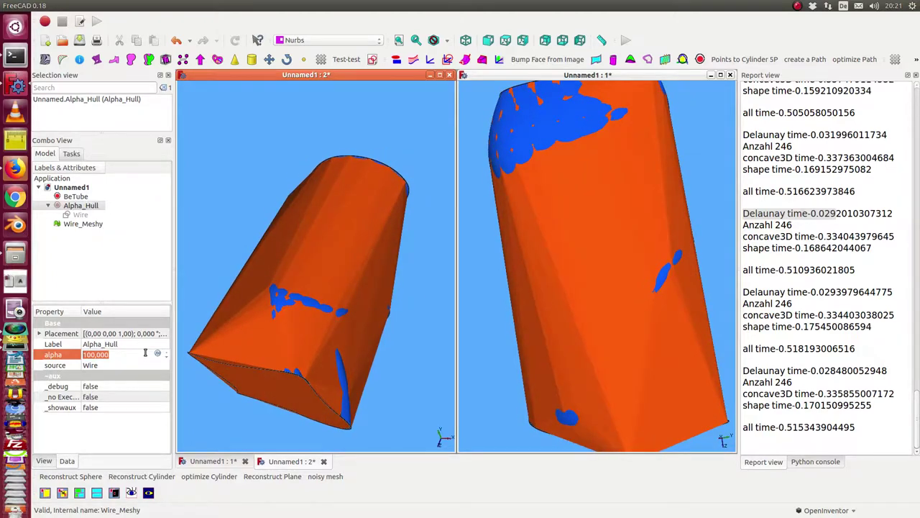
Set the alpha to 20 and highlight the Anzahl 1310 count in the log.
text(20)
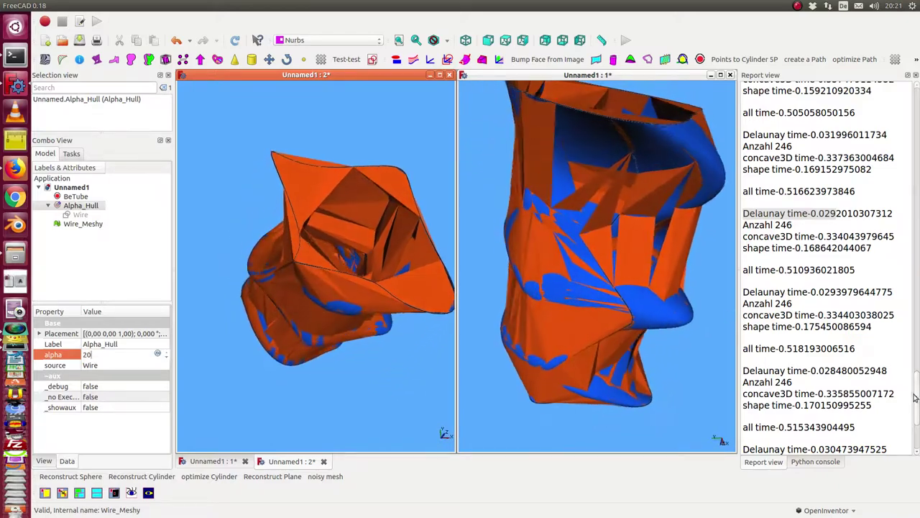
key(Return)
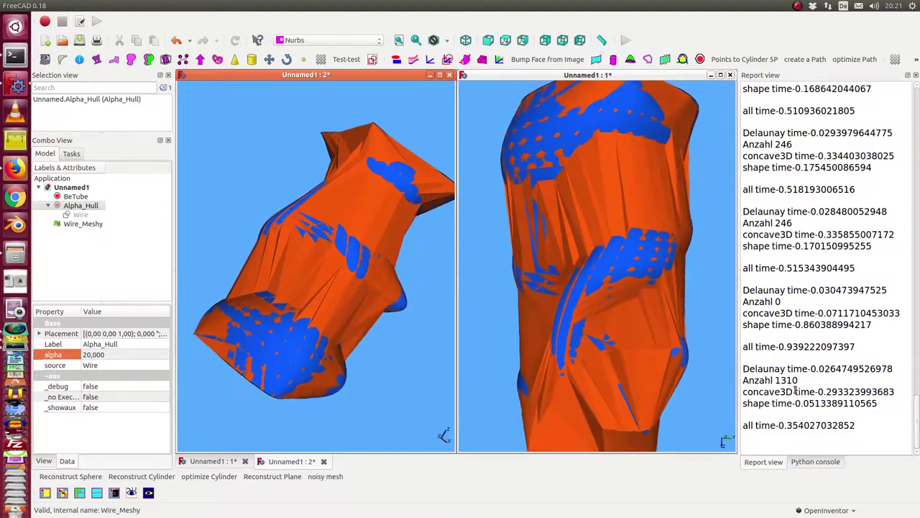
drag(806, 380, 745, 379)
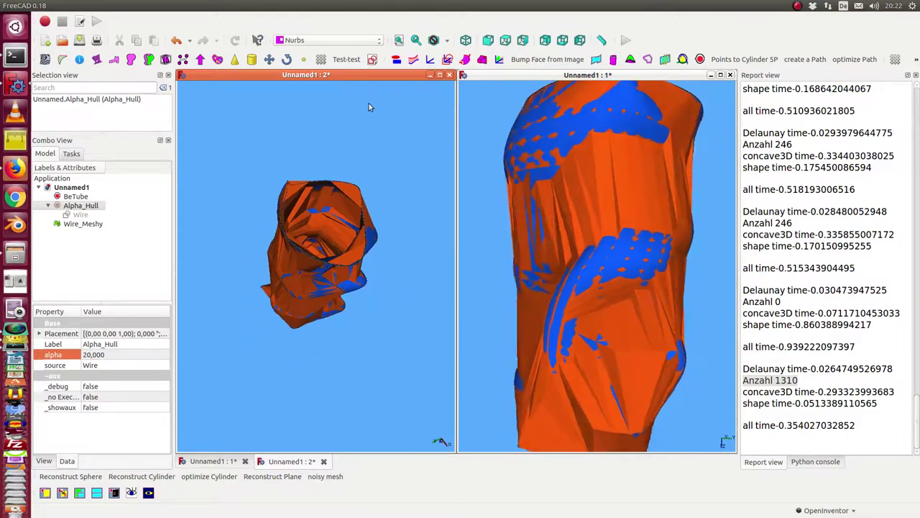
Pan and rotate the left view to inspect the hull's side and interior.
middle_drag(369, 107, 349, 203)
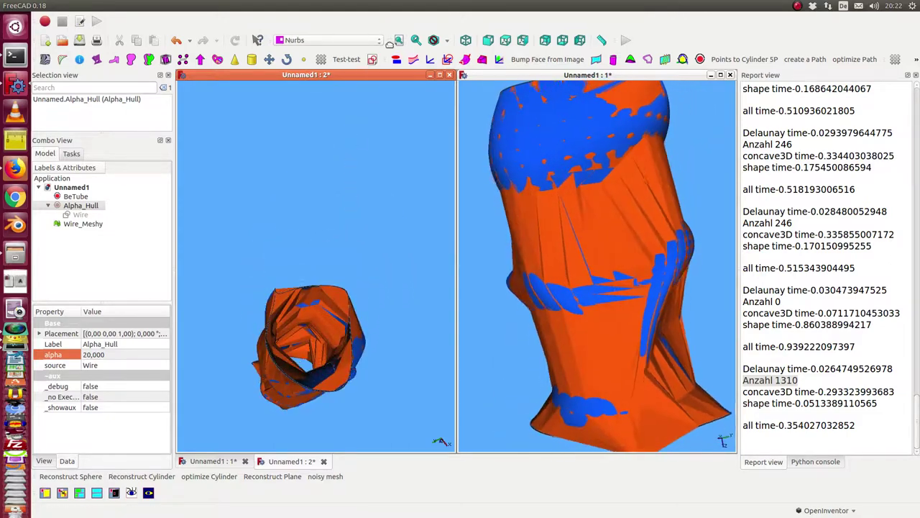
drag(370, 115, 311, 306)
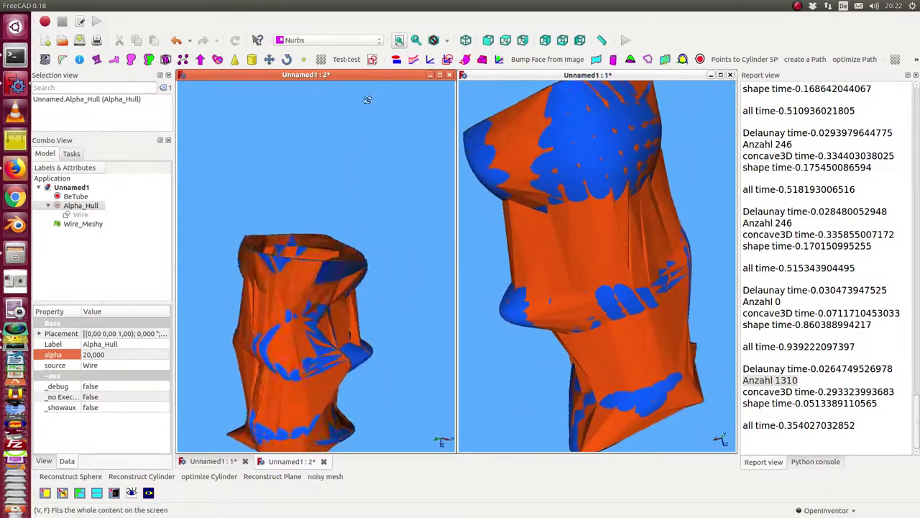
middle_drag(312, 305, 306, 274)
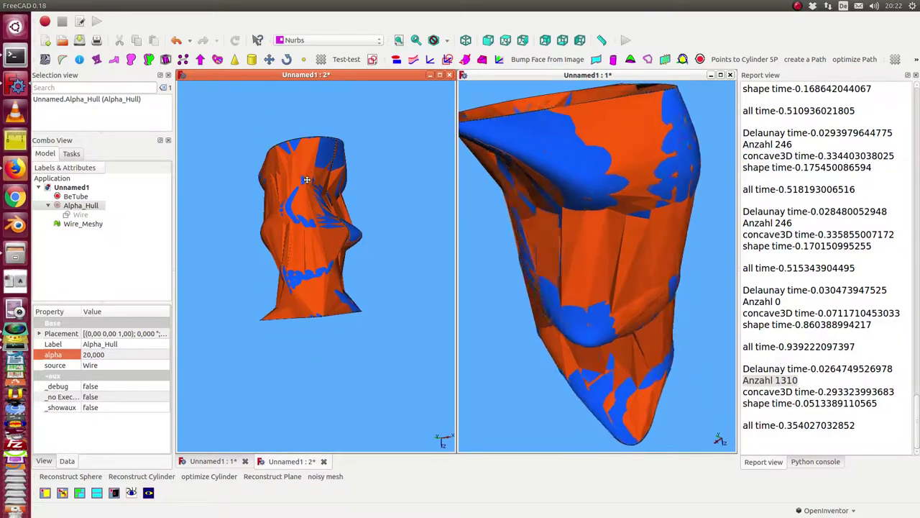
middle_drag(307, 180, 310, 230)
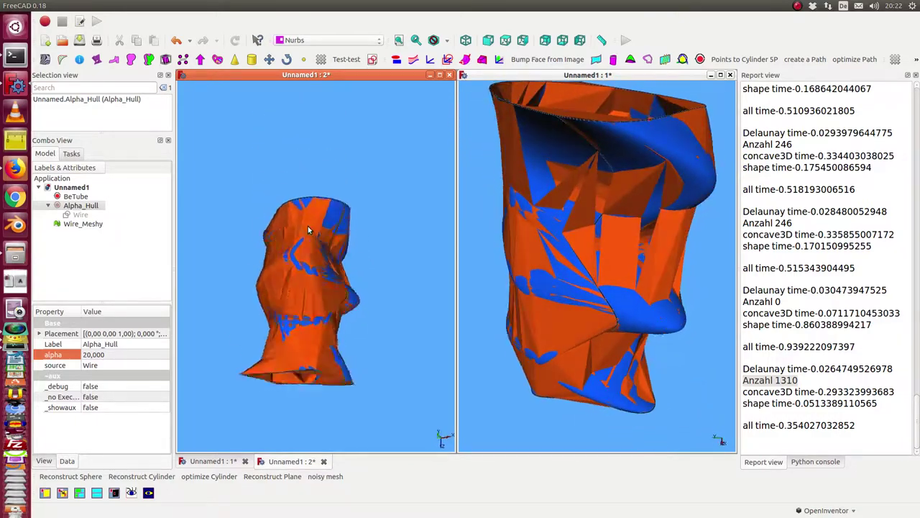
drag(309, 230, 248, 245)
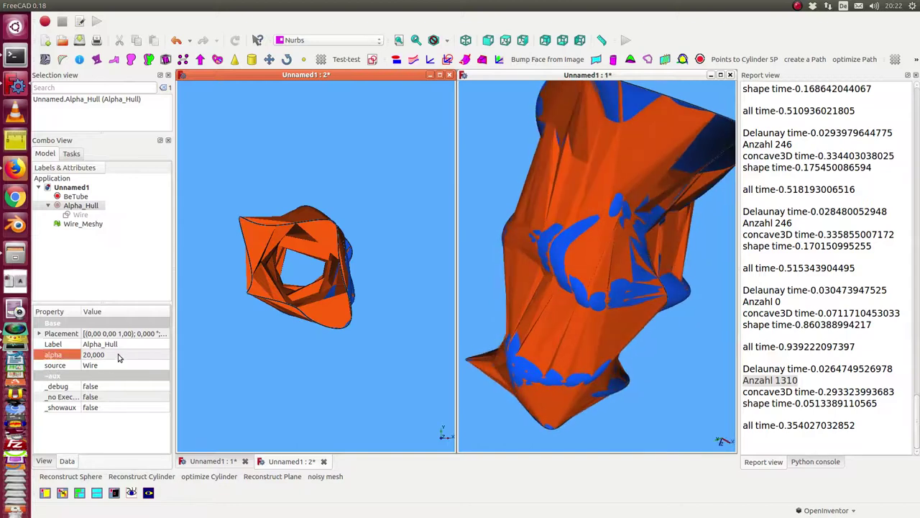
Step the alpha from 20 up to 32, checking the hull in the left view.
scroll(119, 354, up, 3)
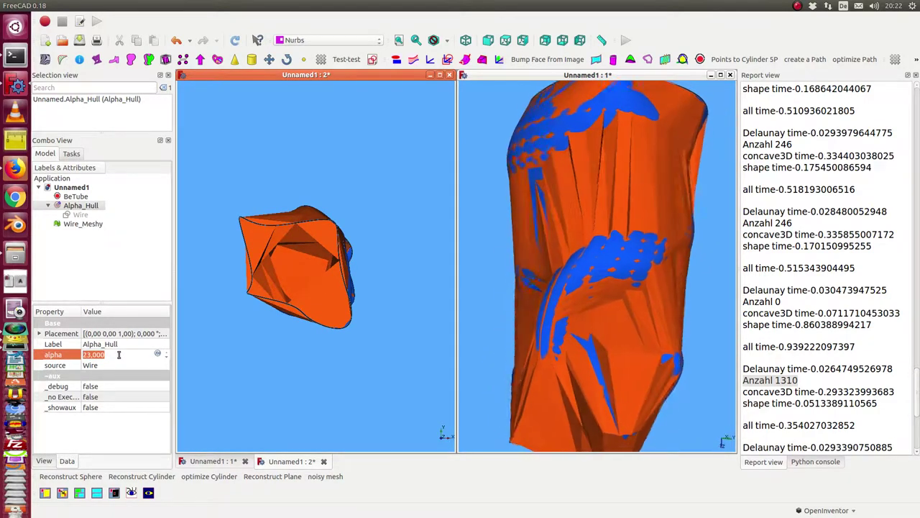
mouse_move(212, 323)
middle_down()
mouse_move(332, 255)
mouse_move(341, 323)
middle_up()
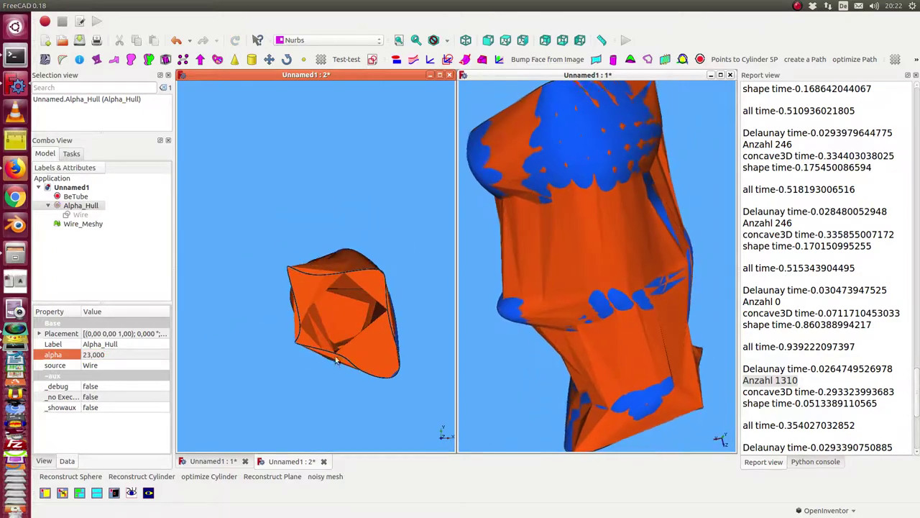
drag(336, 361, 295, 221)
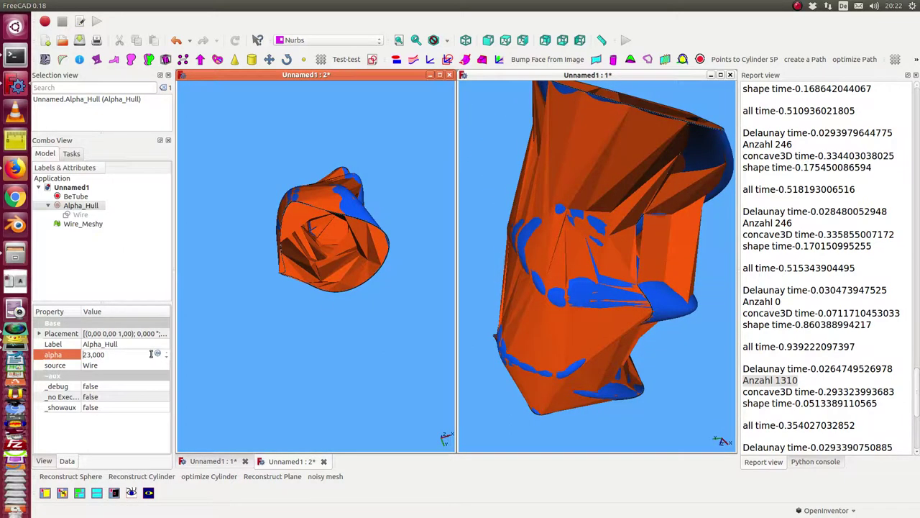
scroll(152, 354, up, 2)
scroll(152, 353, up, 3)
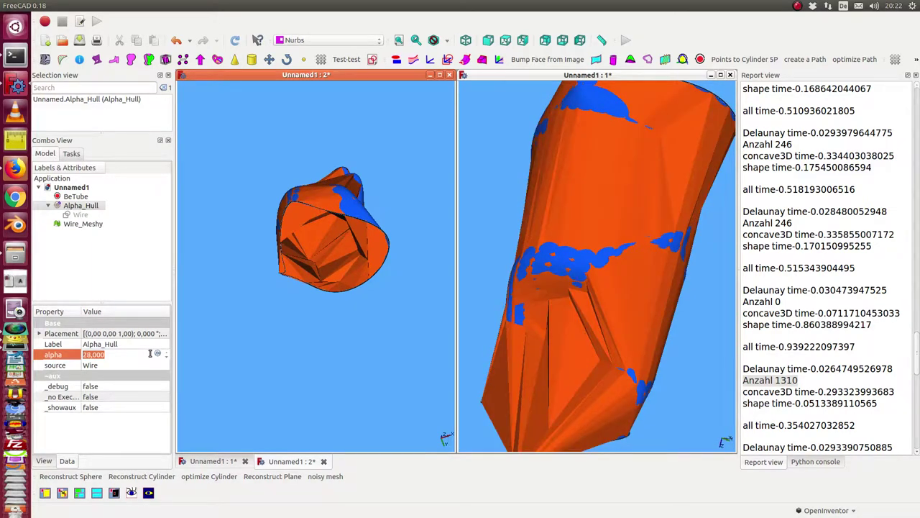
scroll(152, 354, up, 2)
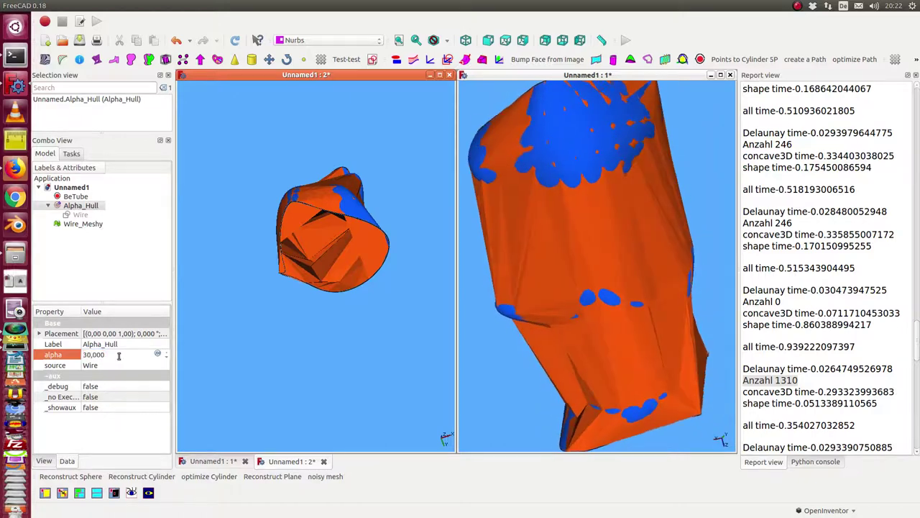
scroll(120, 355, up, 1)
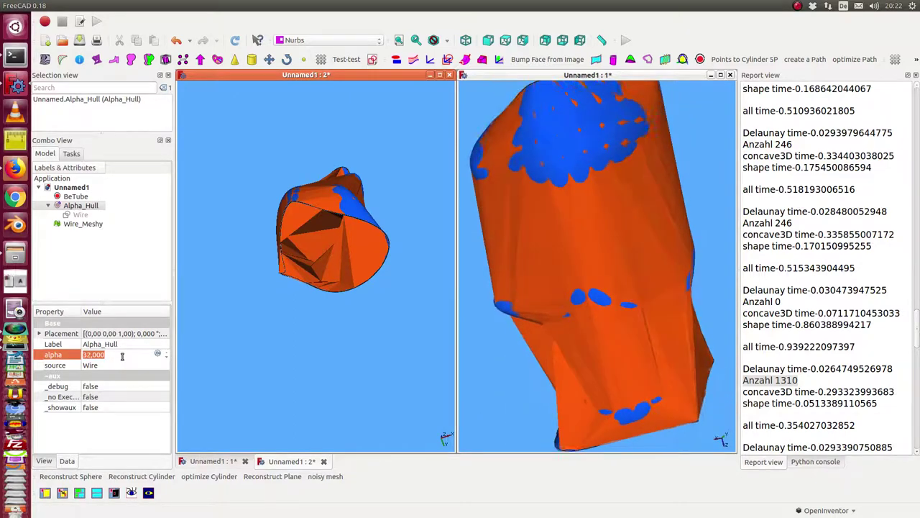
Select BeTube, then the Wire_Meshy tube mesh to view its properties.
click(73, 198)
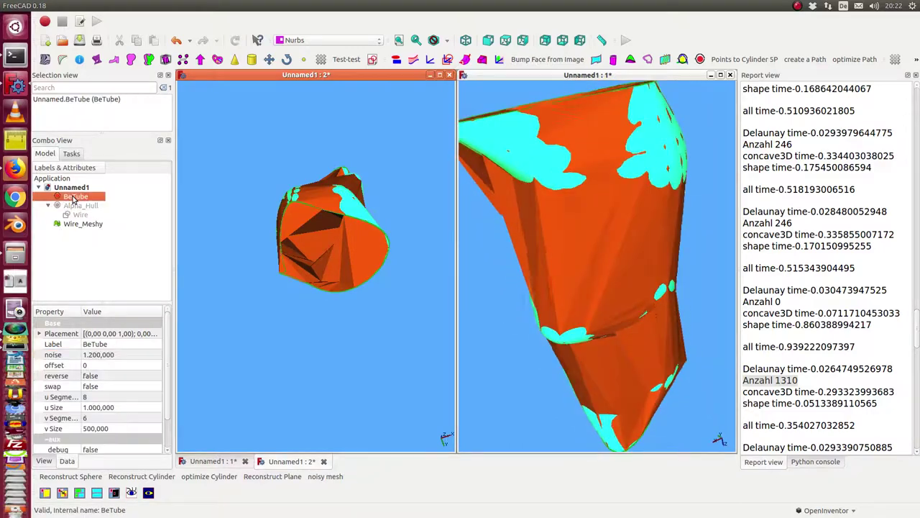
click(81, 224)
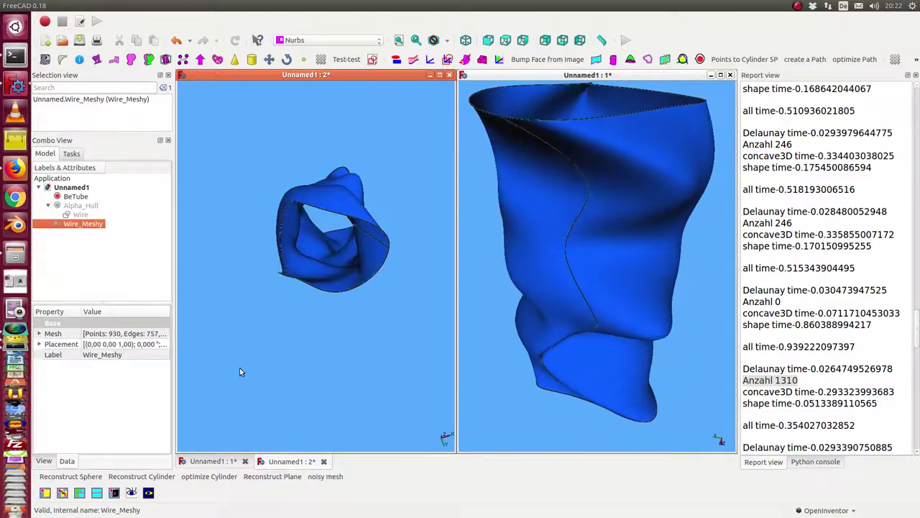